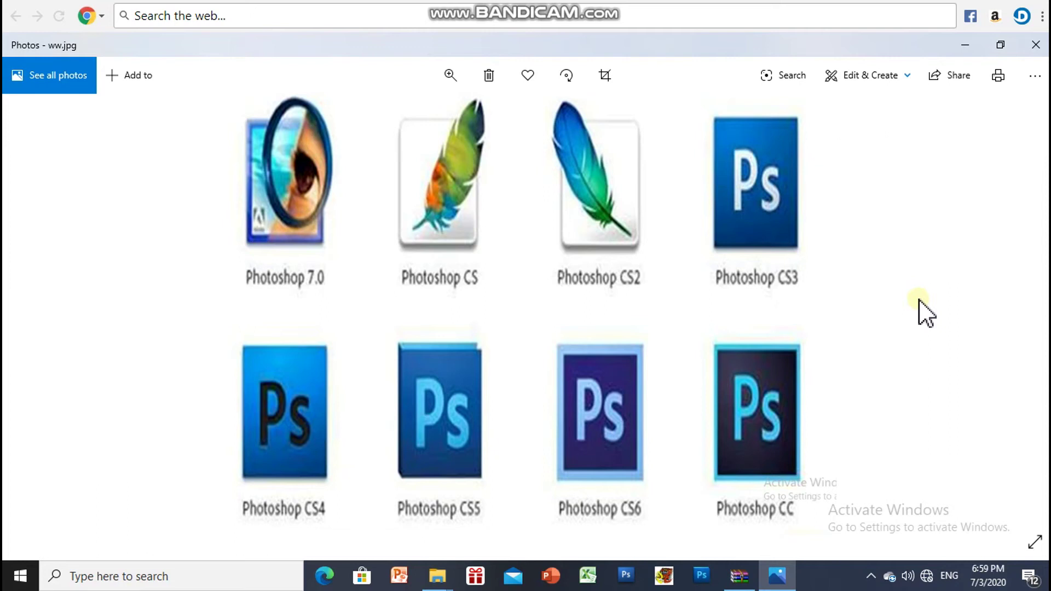
Close the photo viewer and try launching Photoshop CS5 from its desktop shortcut and the app list.
{"action": "key", "text": "super+plus"}
{"action": "left_click", "coordinate": [1034, 54]}
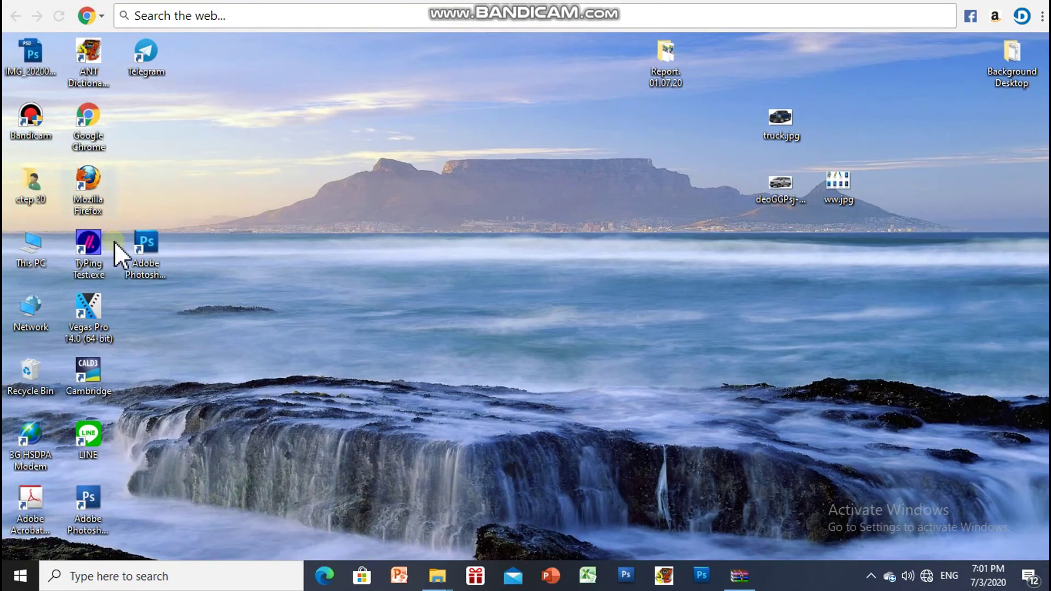
{"action": "double_click", "coordinate": [159, 248]}
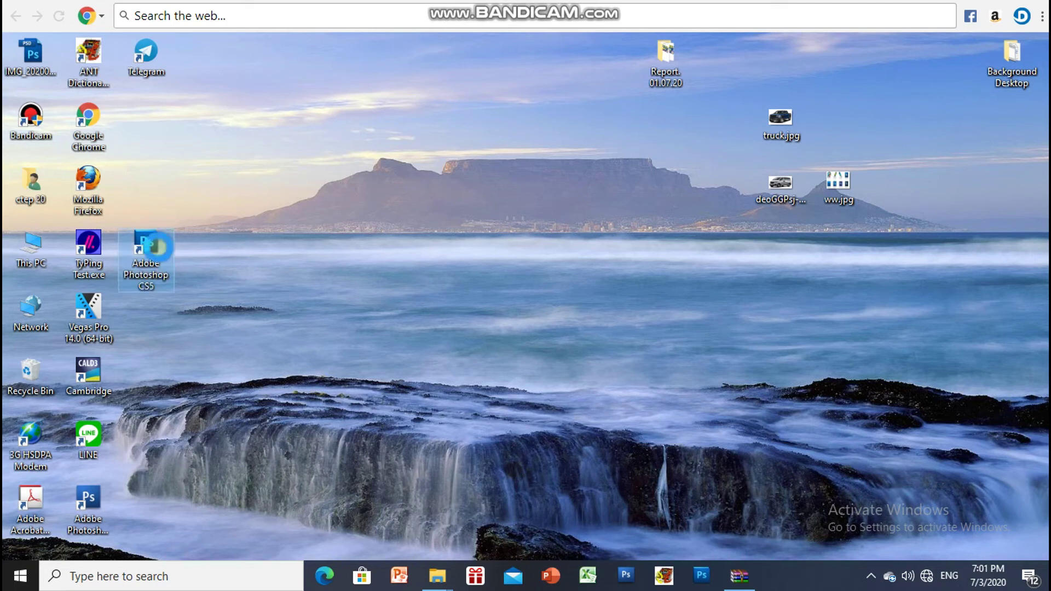
{"action": "right_click", "coordinate": [159, 247]}
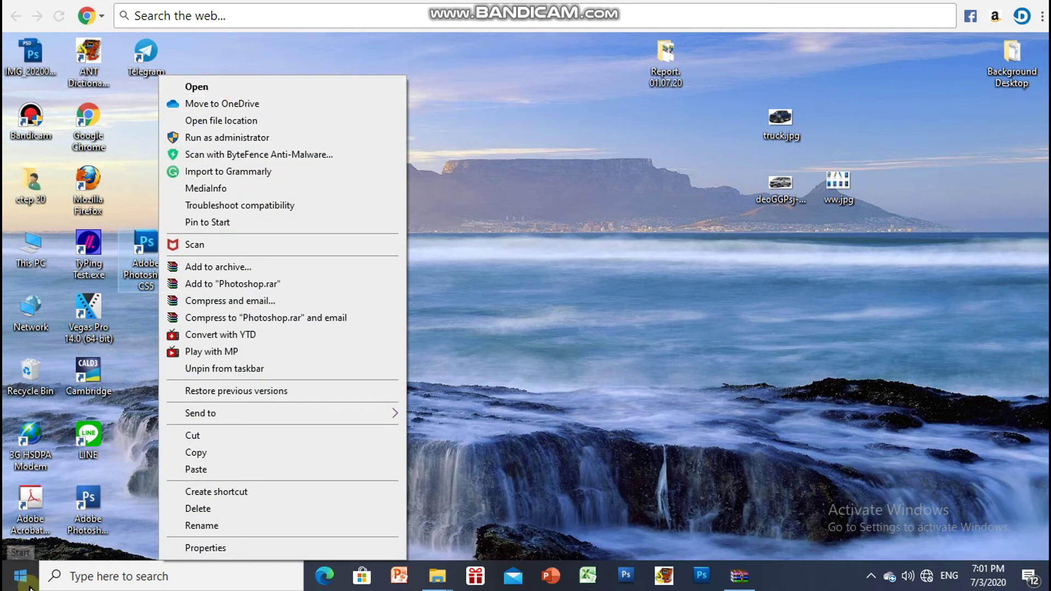
{"action": "left_click", "coordinate": [23, 570]}
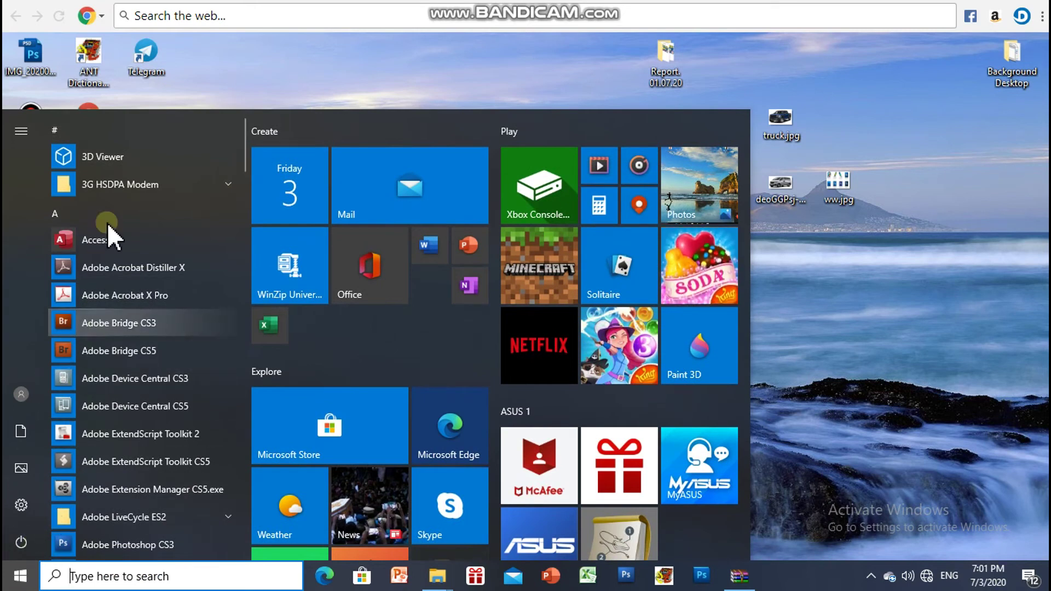
{"action": "scroll", "coordinate": [156, 534], "scroll_direction": "down", "scroll_amount": 1}
{"action": "scroll", "coordinate": [157, 534], "scroll_direction": "down", "scroll_amount": 1}
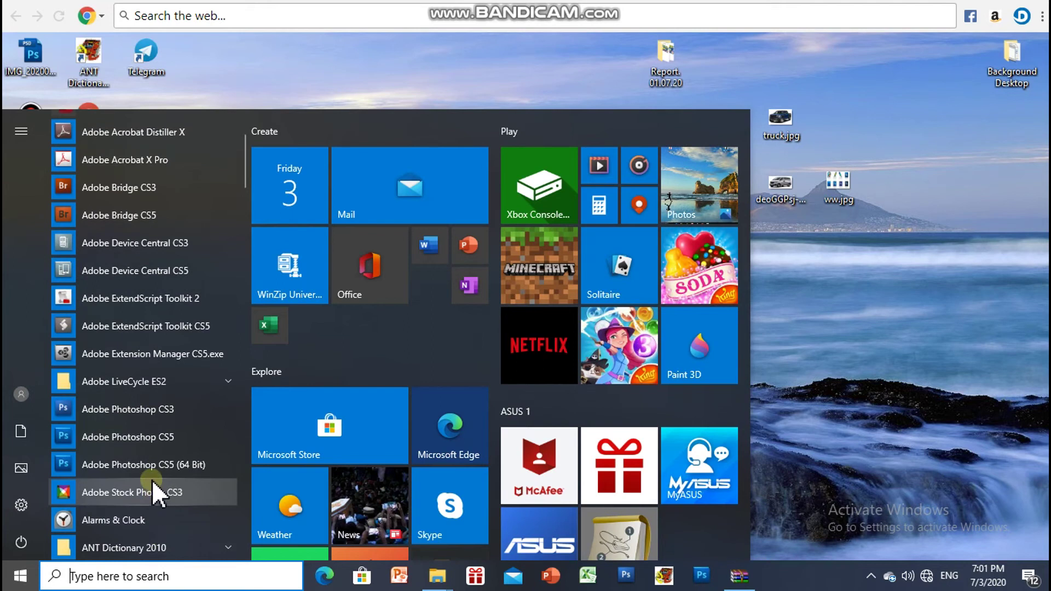
{"action": "left_click", "coordinate": [163, 442]}
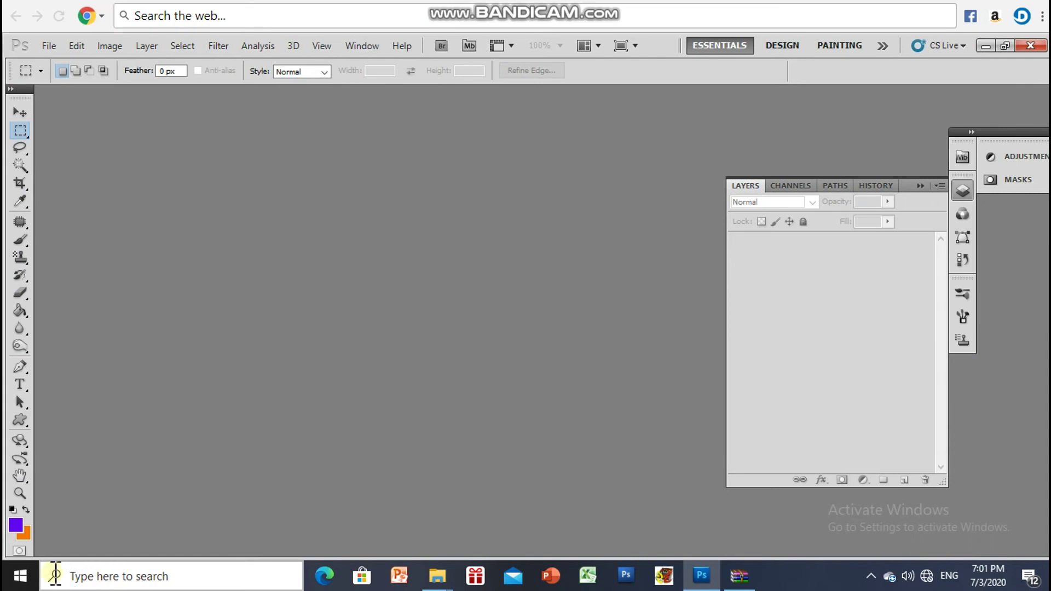
Launch Photoshop CS5 by running 'photoshop' from the Windows Run box.
{"action": "key", "text": "super+r"}
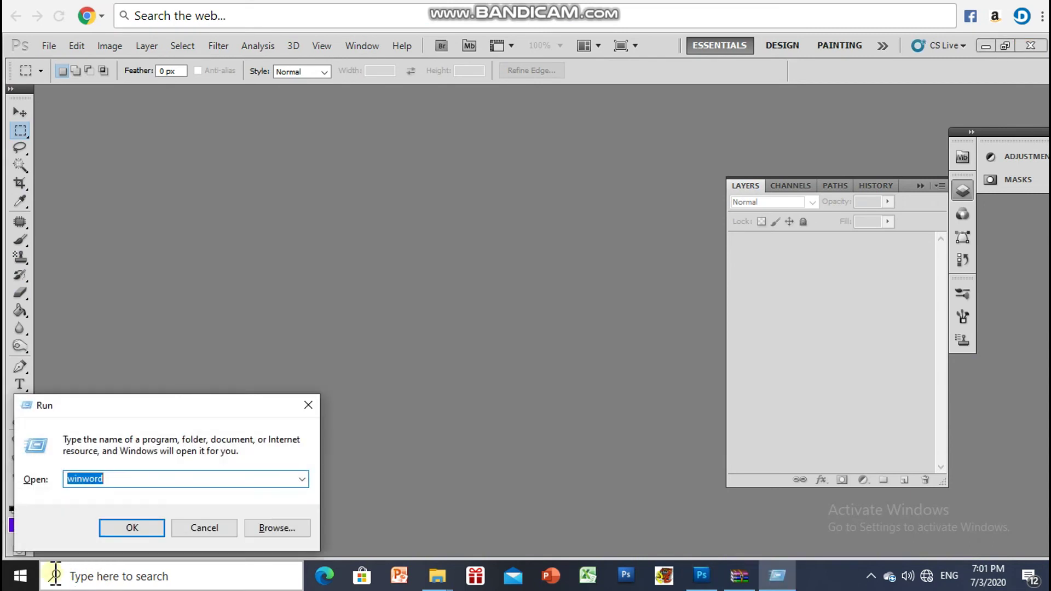
{"action": "type", "text": "p"}
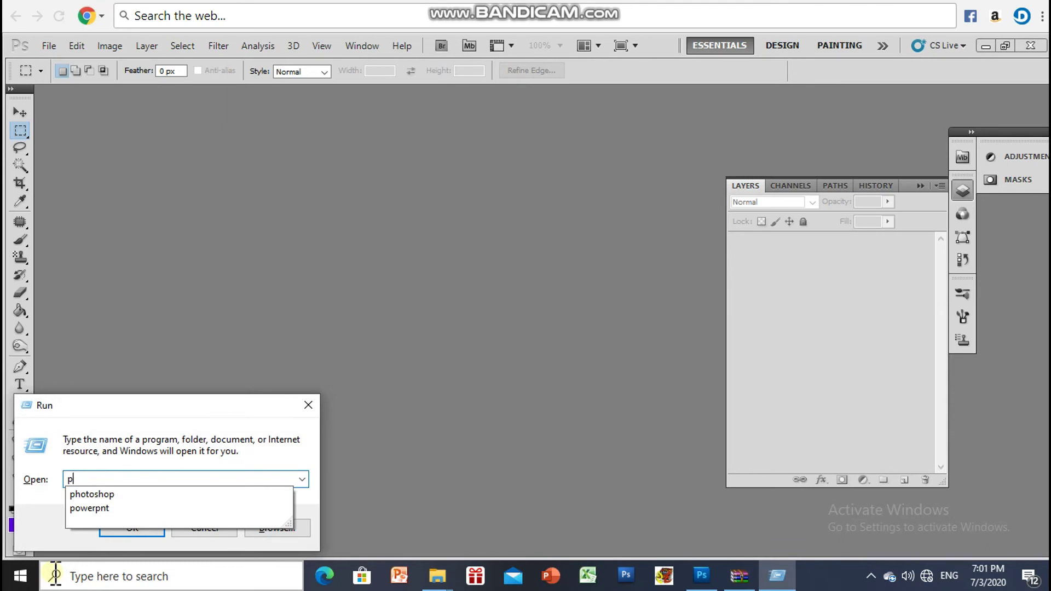
{"action": "left_click", "coordinate": [986, 44]}
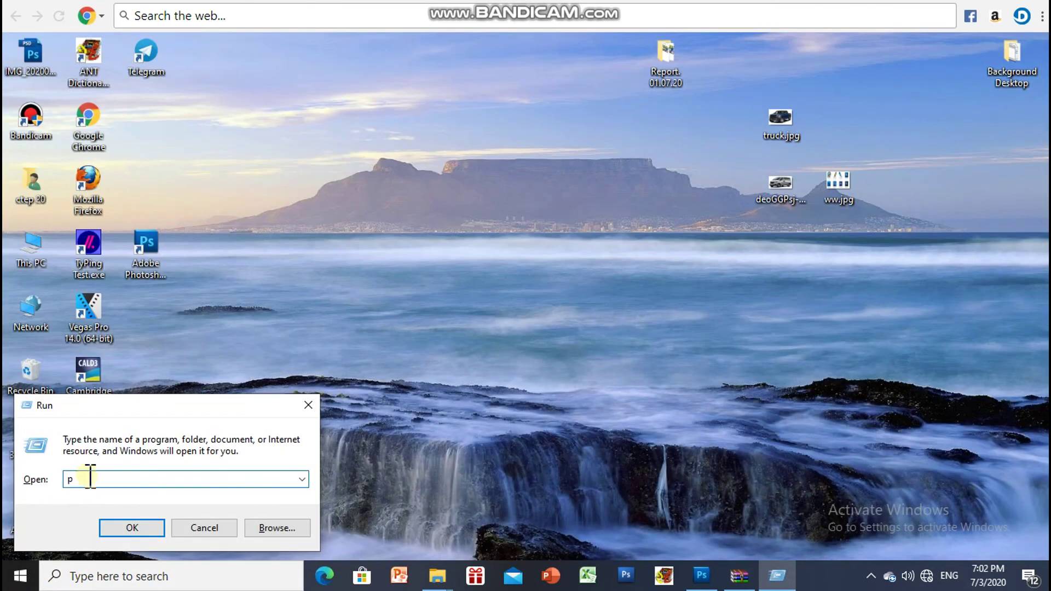
{"action": "type", "text": "ho"}
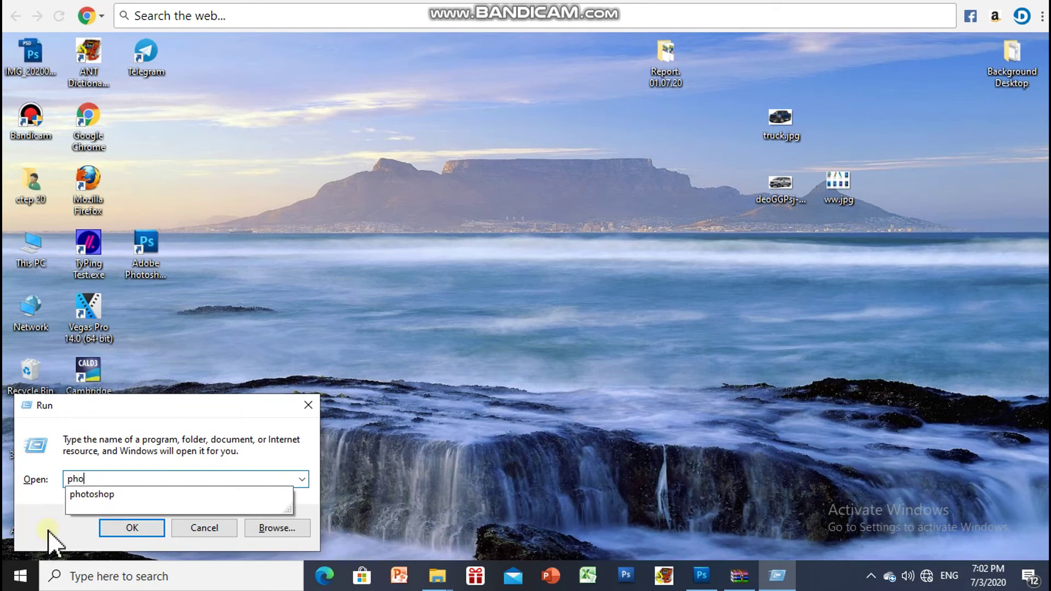
{"action": "left_click", "coordinate": [141, 500]}
{"action": "left_click", "coordinate": [136, 522]}
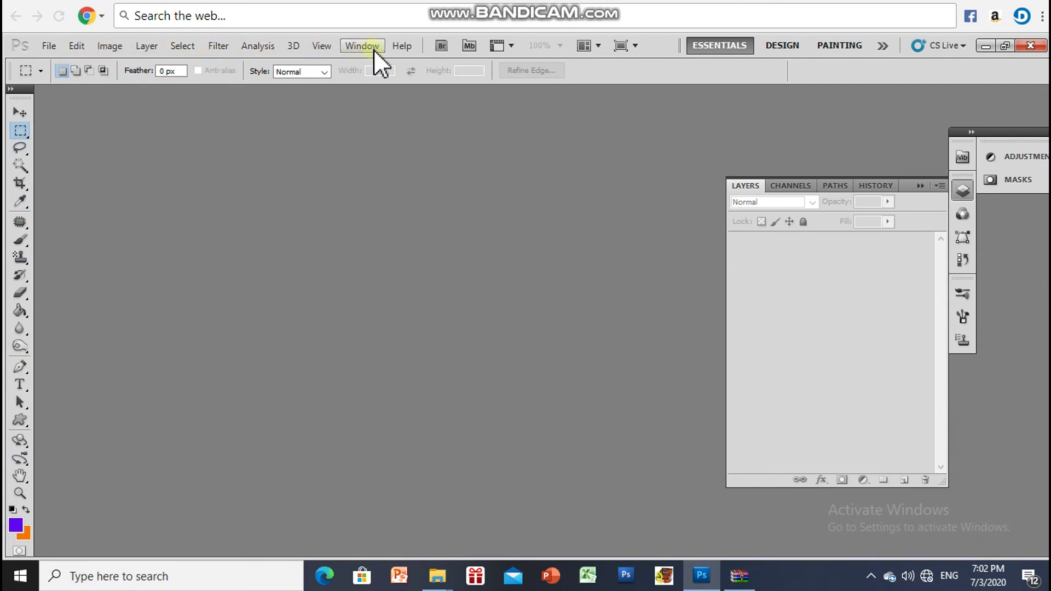
Open Photoshop's File menu to reach the New command.
{"action": "left_click", "coordinate": [54, 44]}
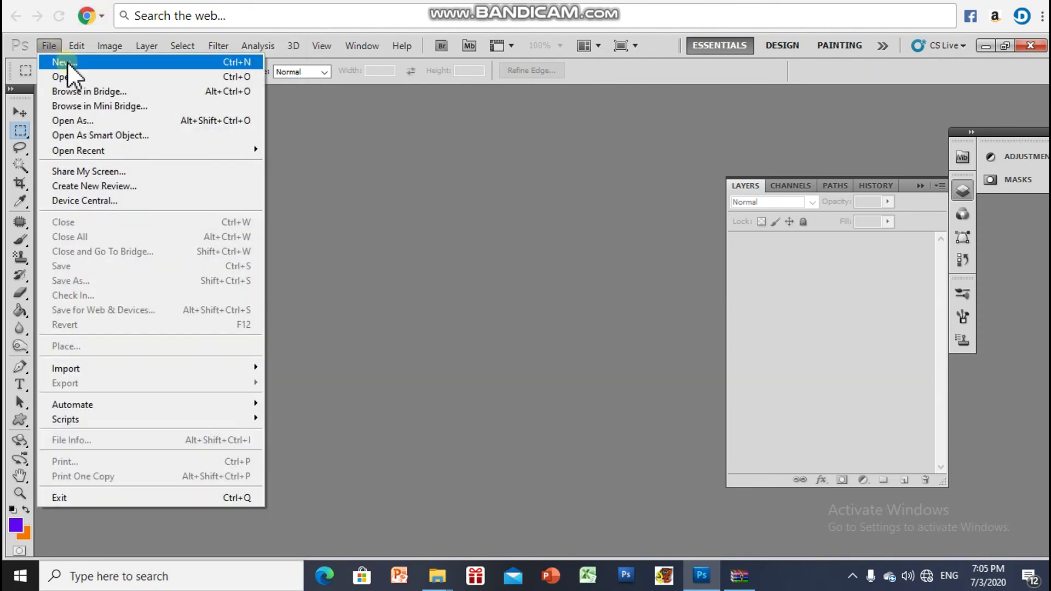
Start a new document and set its size to 400 × 200 pixels.
{"action": "left_click", "coordinate": [63, 62]}
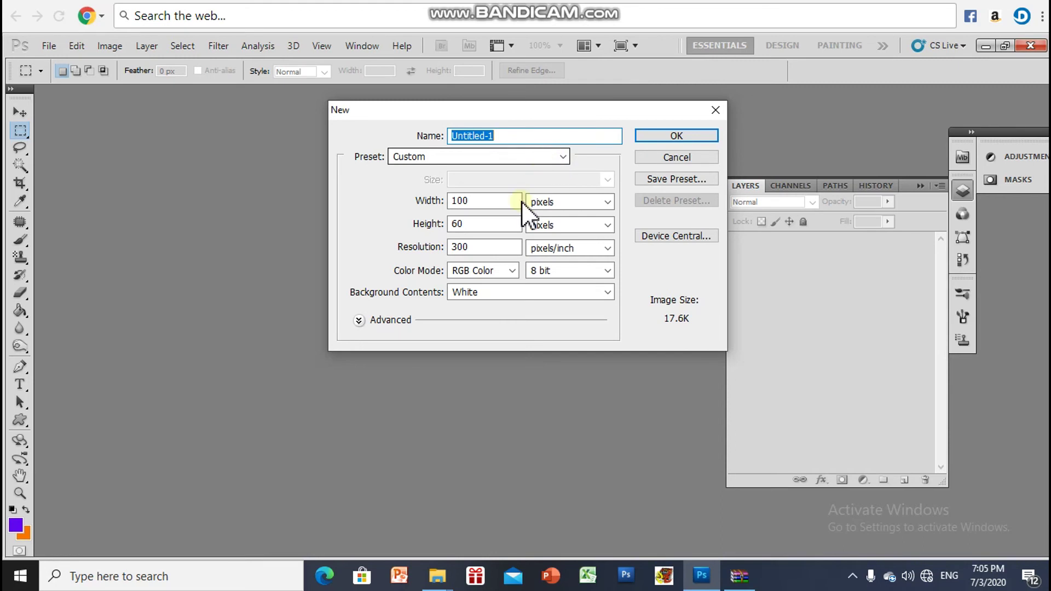
{"action": "left_click_drag", "start_coordinate": [470, 202], "coordinate": [452, 201]}
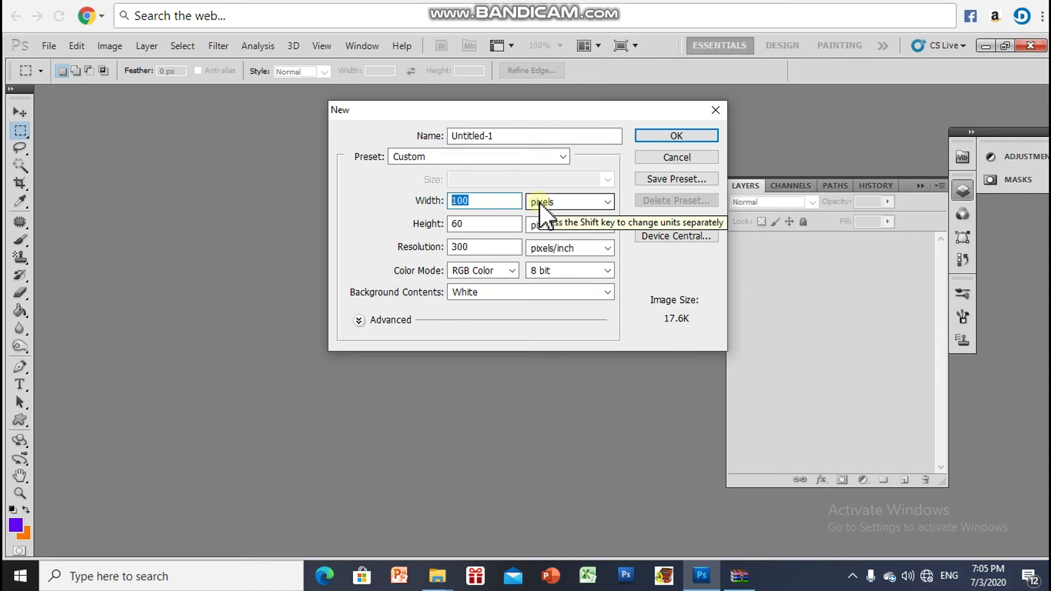
{"action": "type", "text": "4"}
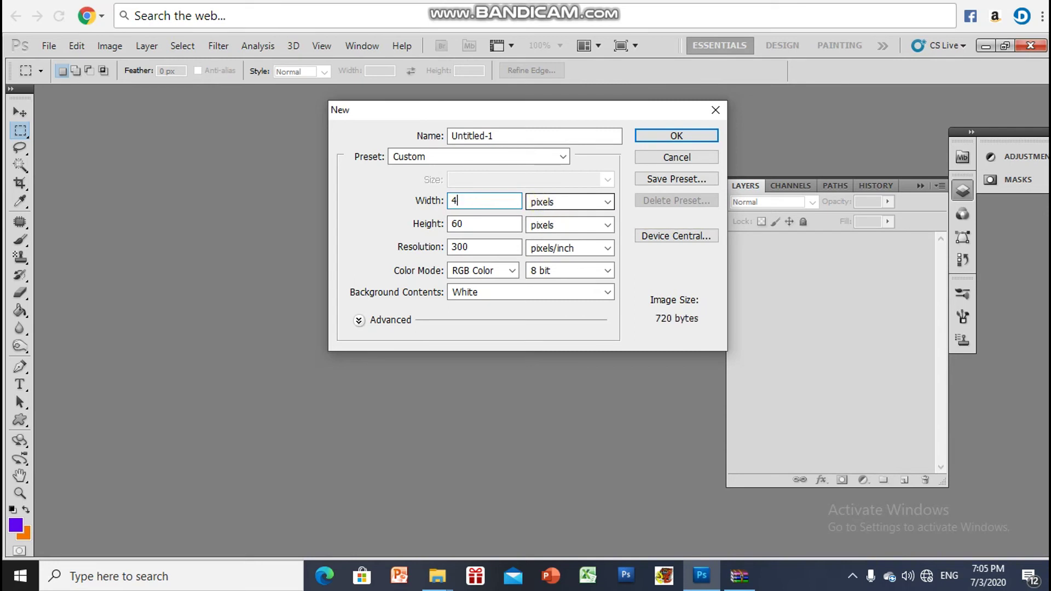
{"action": "type", "text": "00"}
{"action": "left_click_drag", "start_coordinate": [476, 226], "coordinate": [428, 226]}
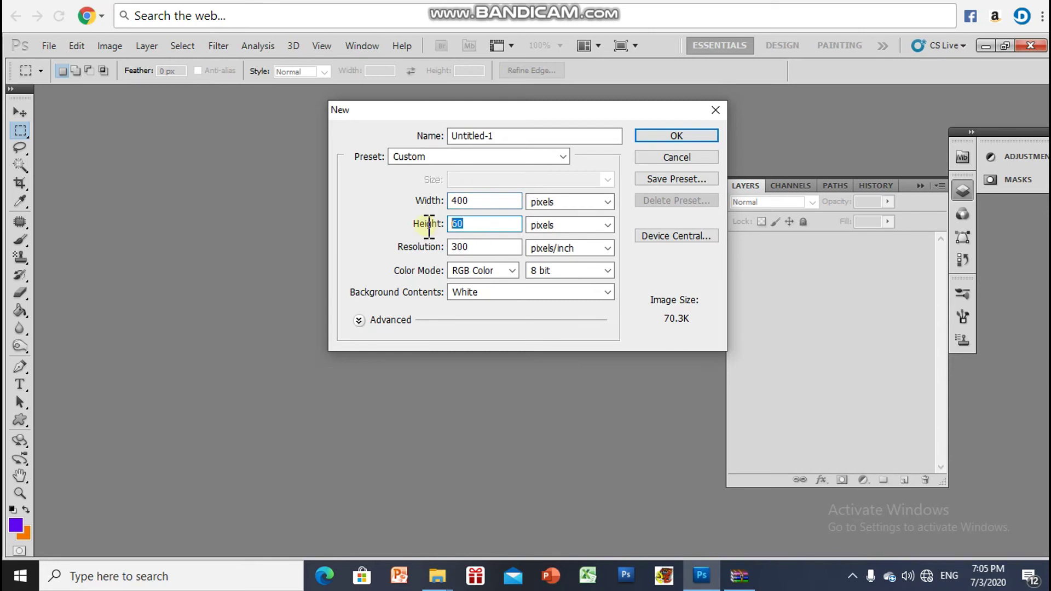
{"action": "left_click_drag", "start_coordinate": [484, 201], "coordinate": [436, 203]}
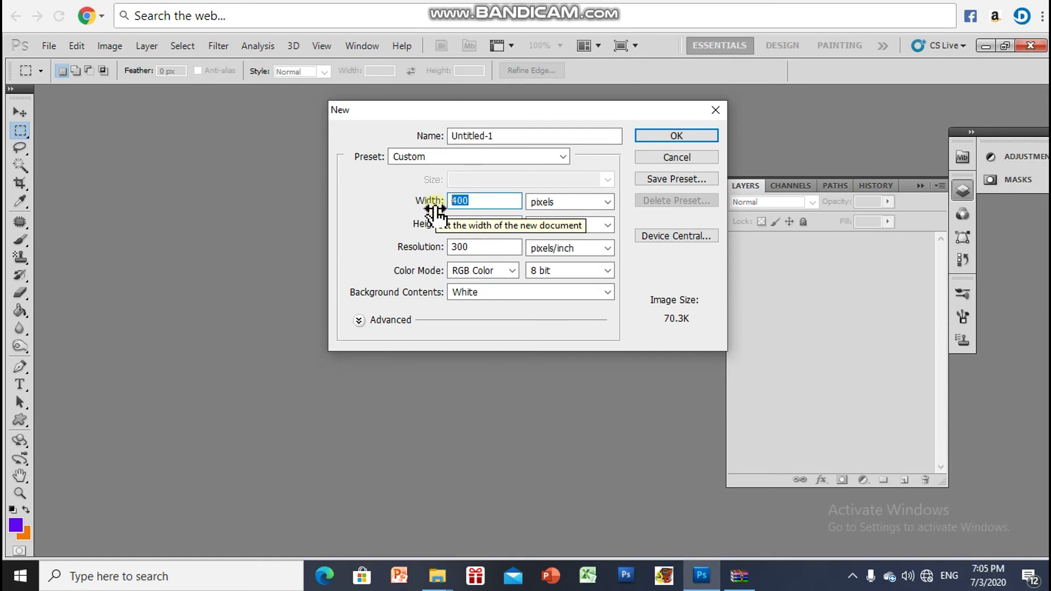
{"action": "left_click_drag", "start_coordinate": [479, 225], "coordinate": [460, 225]}
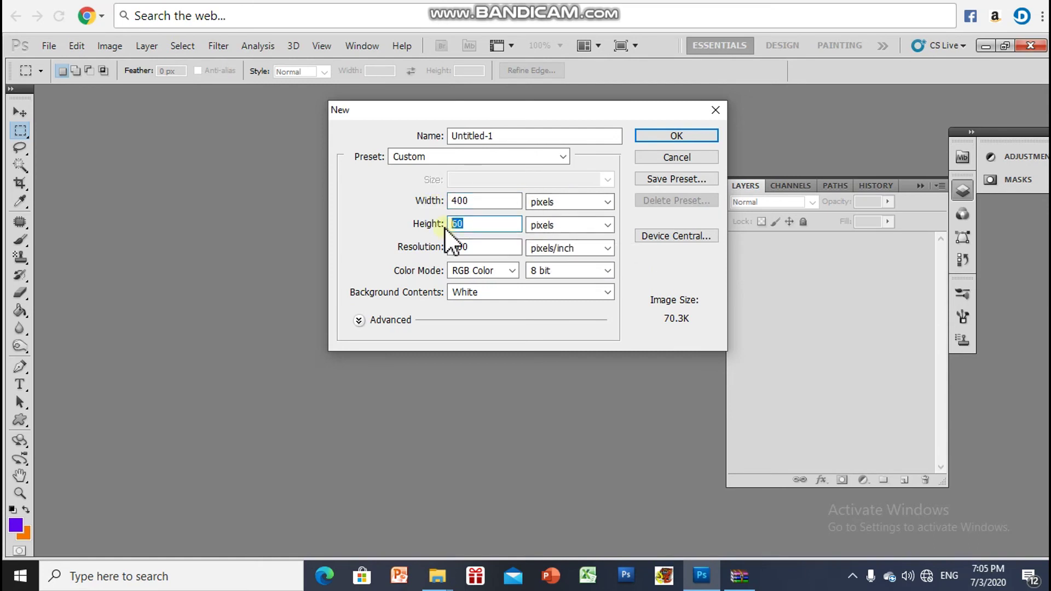
{"action": "type", "text": "200"}
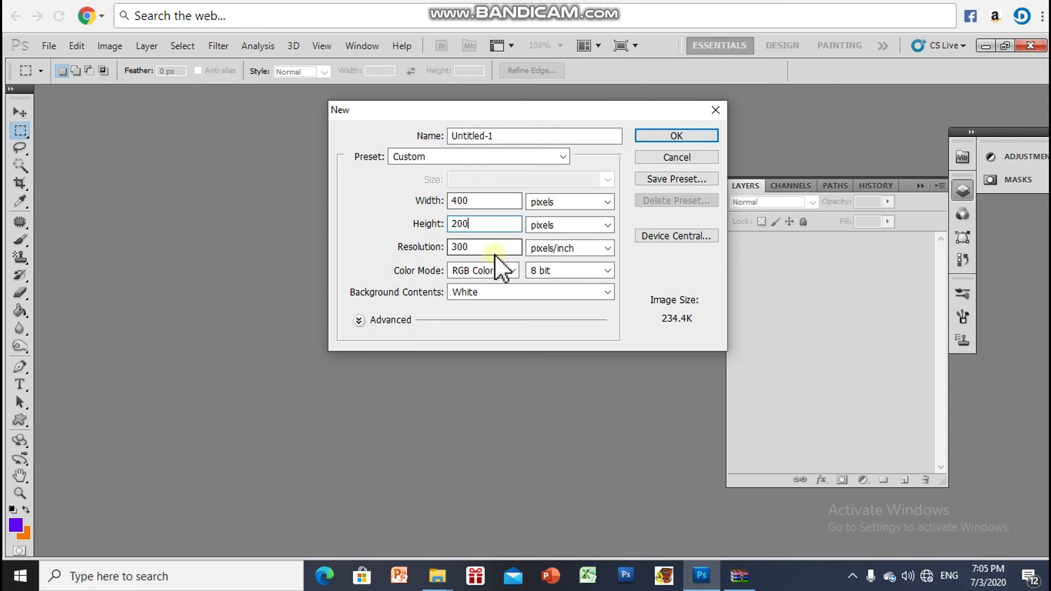
Keep RGB Color mode, choose a White background, and create the 300 ppi document.
{"action": "left_click", "coordinate": [501, 271]}
{"action": "left_click", "coordinate": [487, 268]}
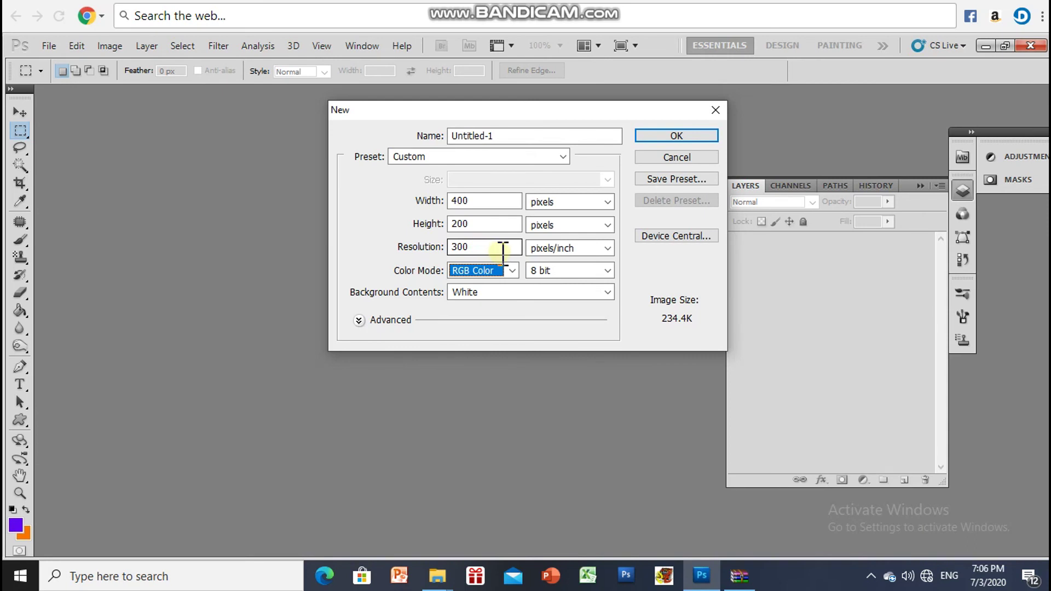
{"action": "left_click", "coordinate": [492, 271]}
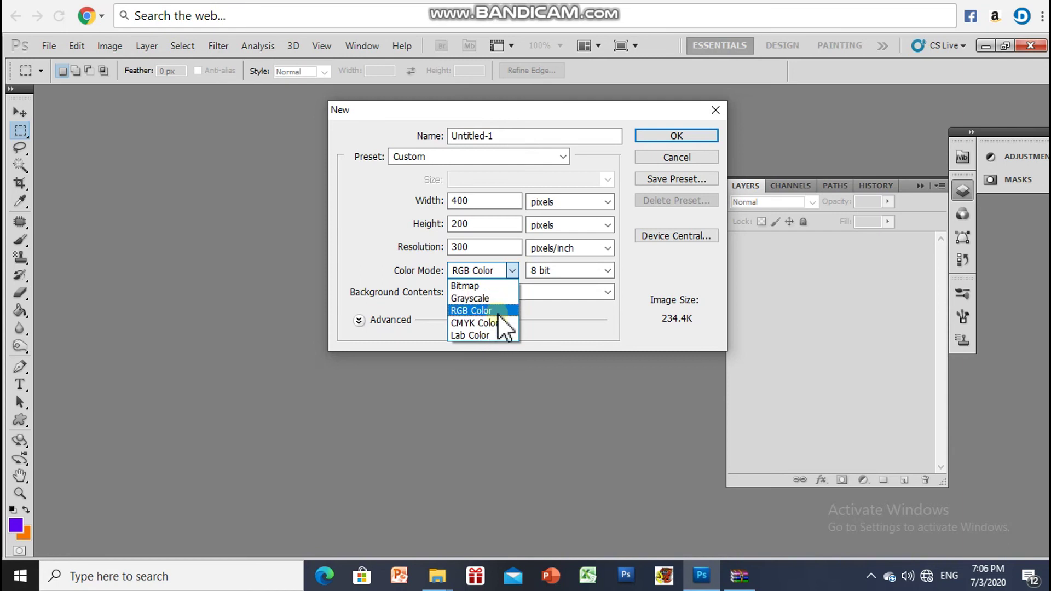
{"action": "left_click", "coordinate": [495, 311]}
{"action": "left_click", "coordinate": [491, 292]}
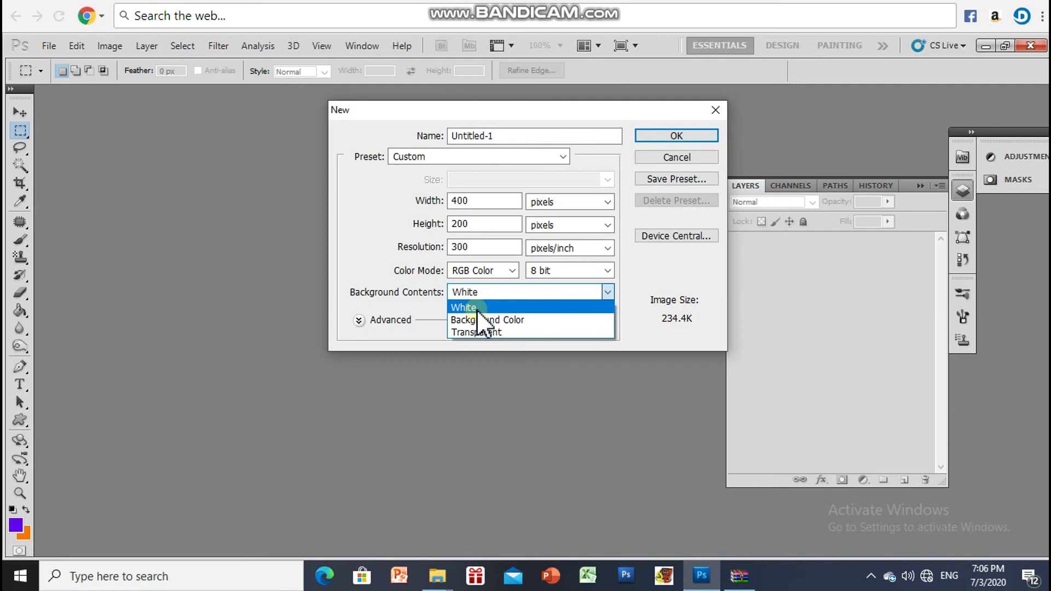
{"action": "left_click", "coordinate": [476, 310]}
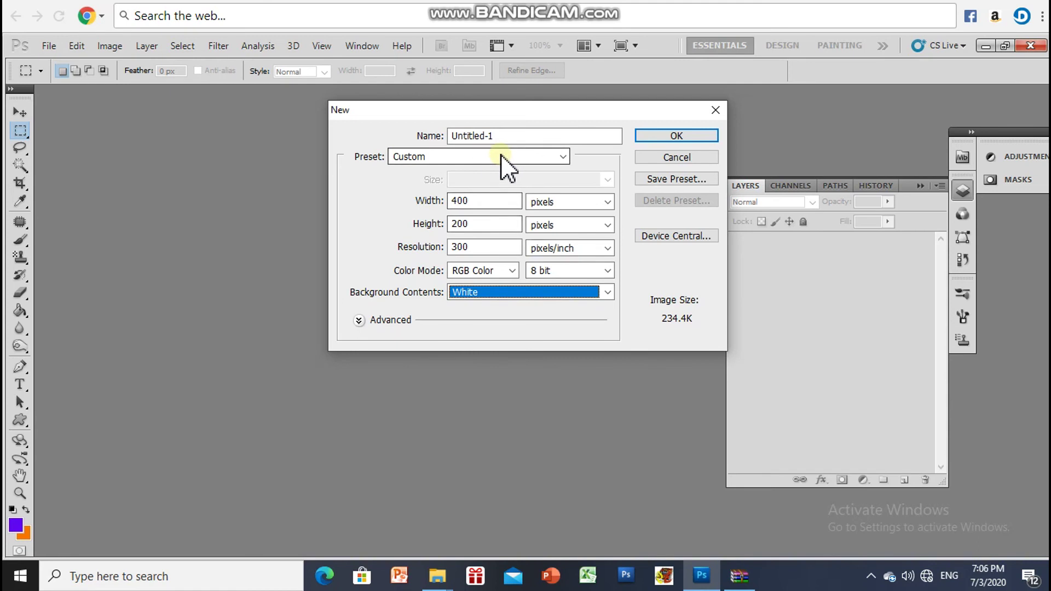
{"action": "left_click", "coordinate": [684, 135]}
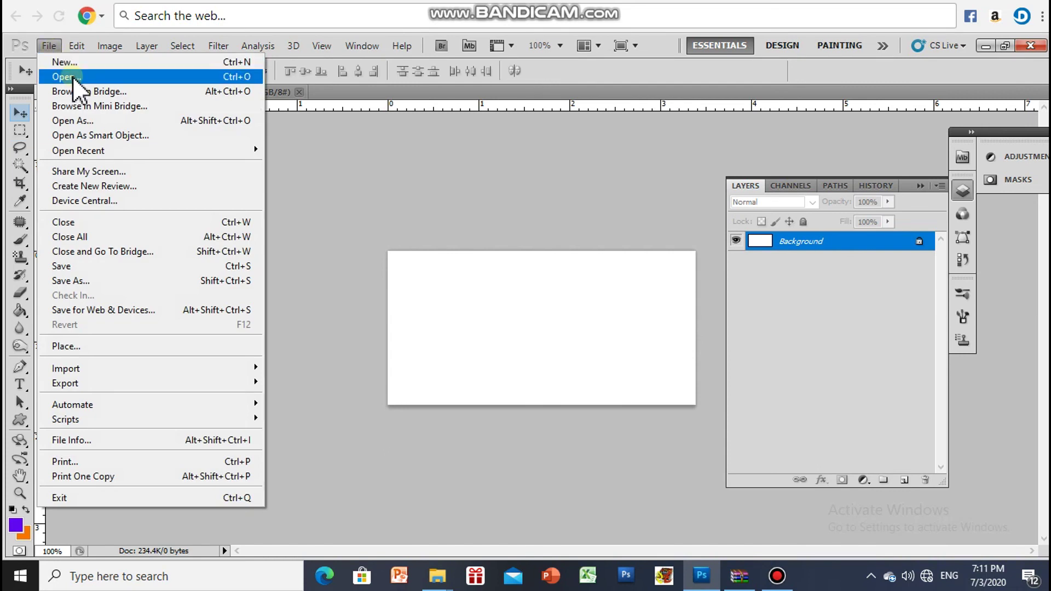
Open truck.jpg from the Desktop and drag a copy into Untitled-1 as a new layer.
{"action": "left_click", "coordinate": [74, 80]}
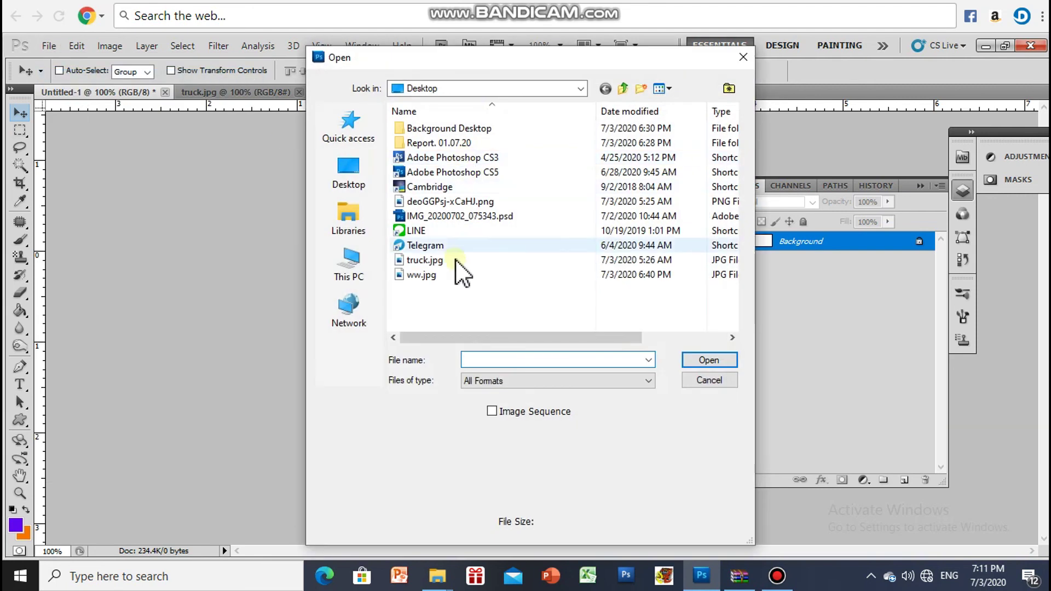
{"action": "left_click", "coordinate": [455, 260]}
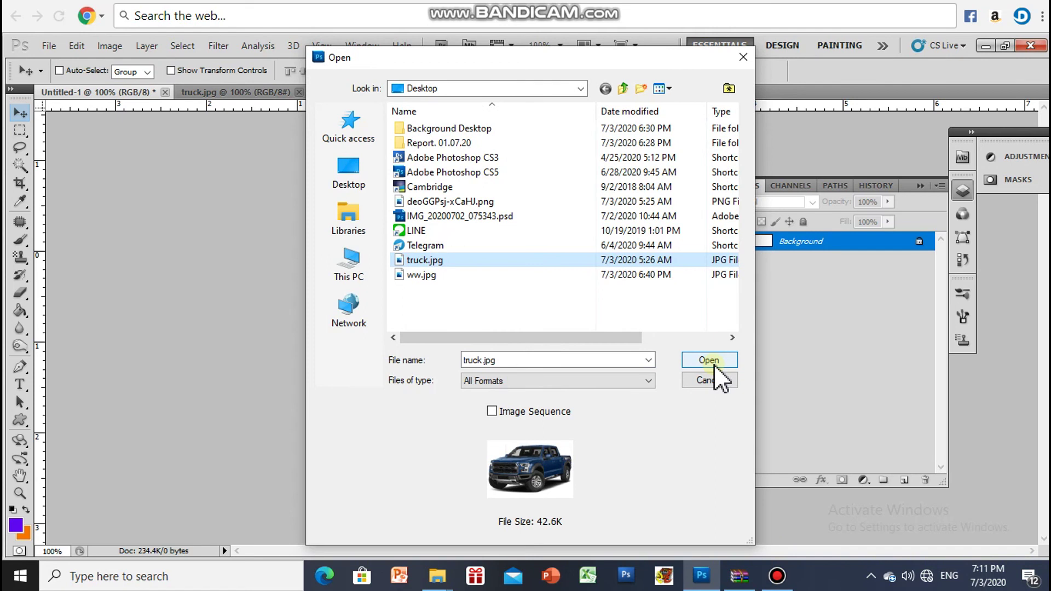
{"action": "left_click", "coordinate": [714, 364]}
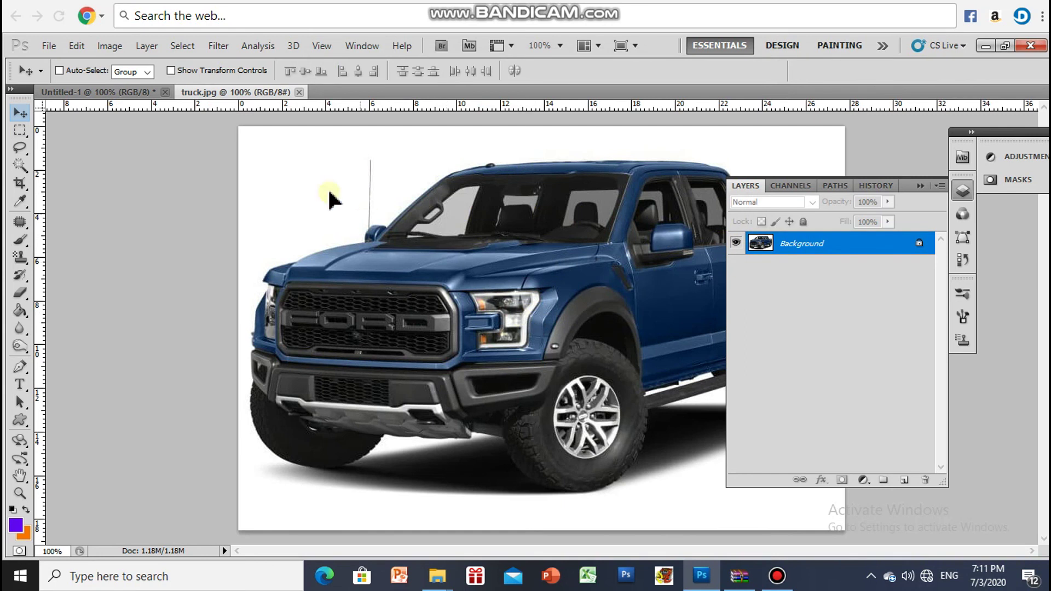
{"action": "left_click", "coordinate": [126, 93]}
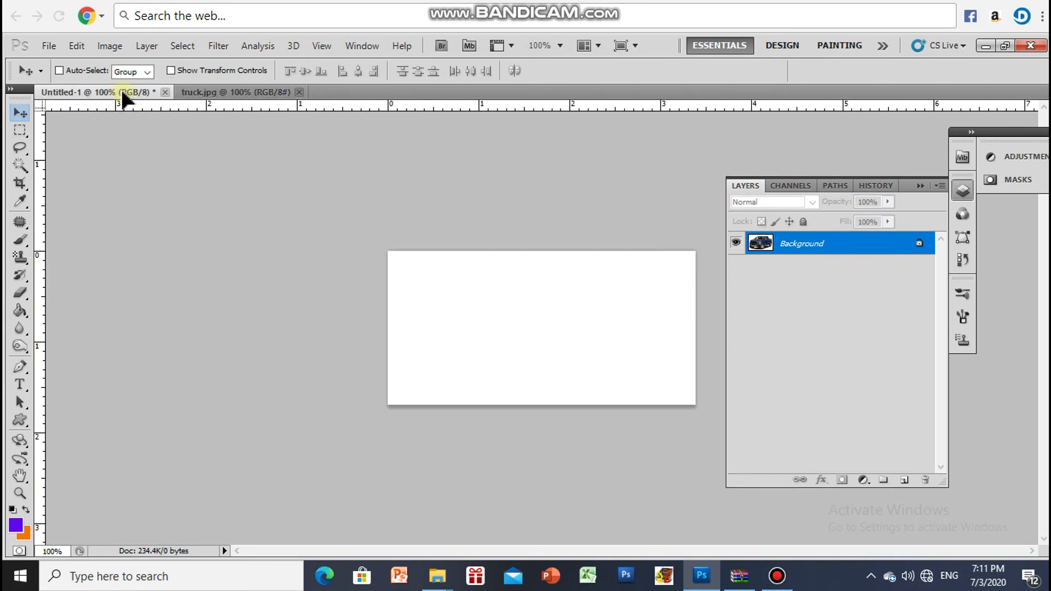
{"action": "mouse_move", "coordinate": [123, 93]}
{"action": "left_mouse_down"}
{"action": "mouse_move", "coordinate": [475, 301]}
{"action": "mouse_move", "coordinate": [528, 350]}
{"action": "left_mouse_up"}
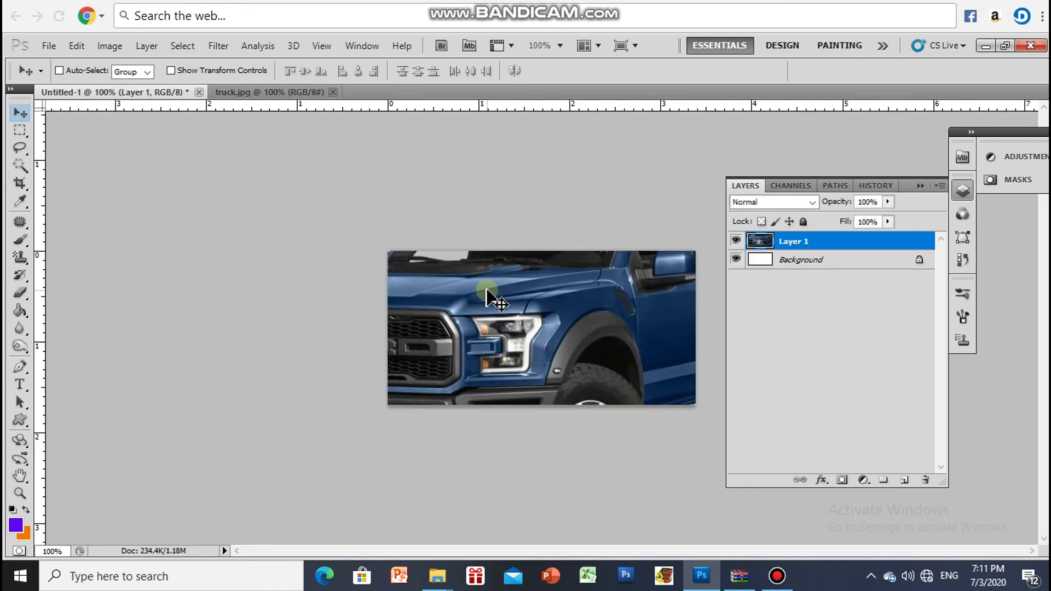
Scale the truck layer to 24.78% and move it to the right side of the canvas.
{"action": "key", "text": "ctrl+t"}
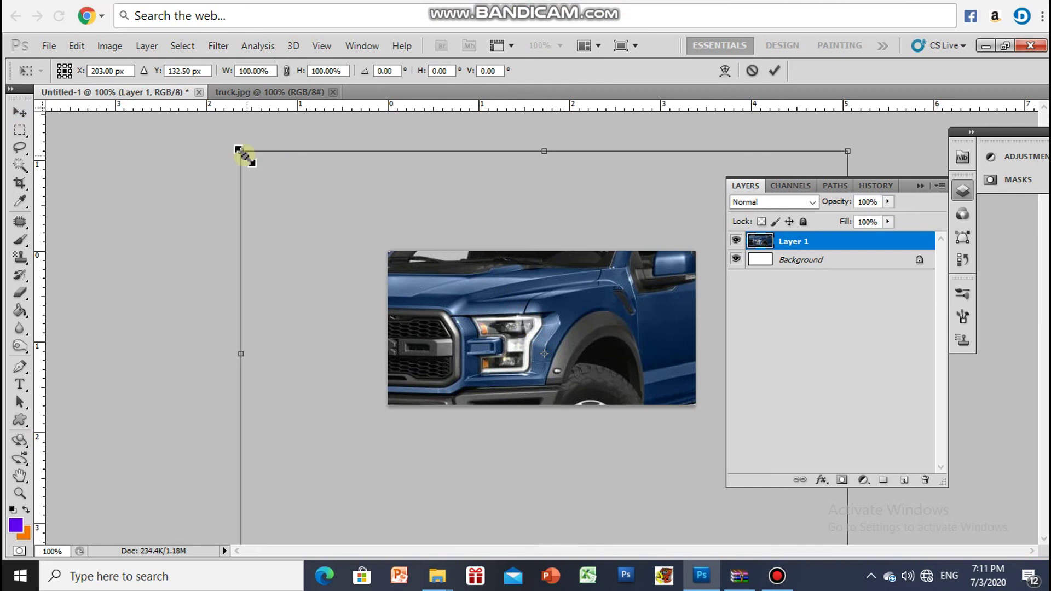
{"action": "left_click_drag", "start_coordinate": [241, 155], "coordinate": [469, 303]}
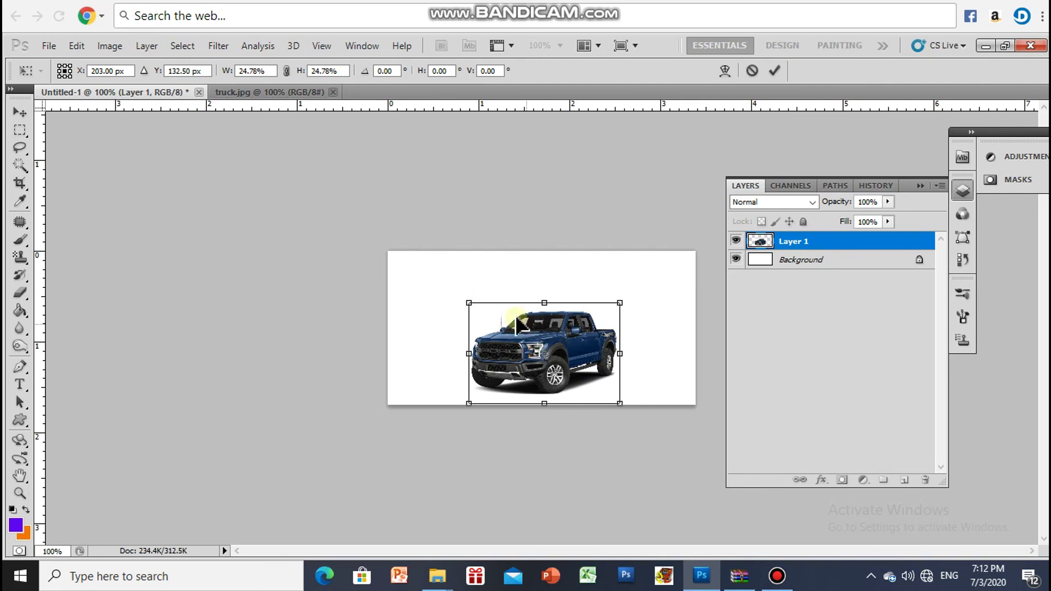
{"action": "left_click_drag", "start_coordinate": [549, 329], "coordinate": [607, 309]}
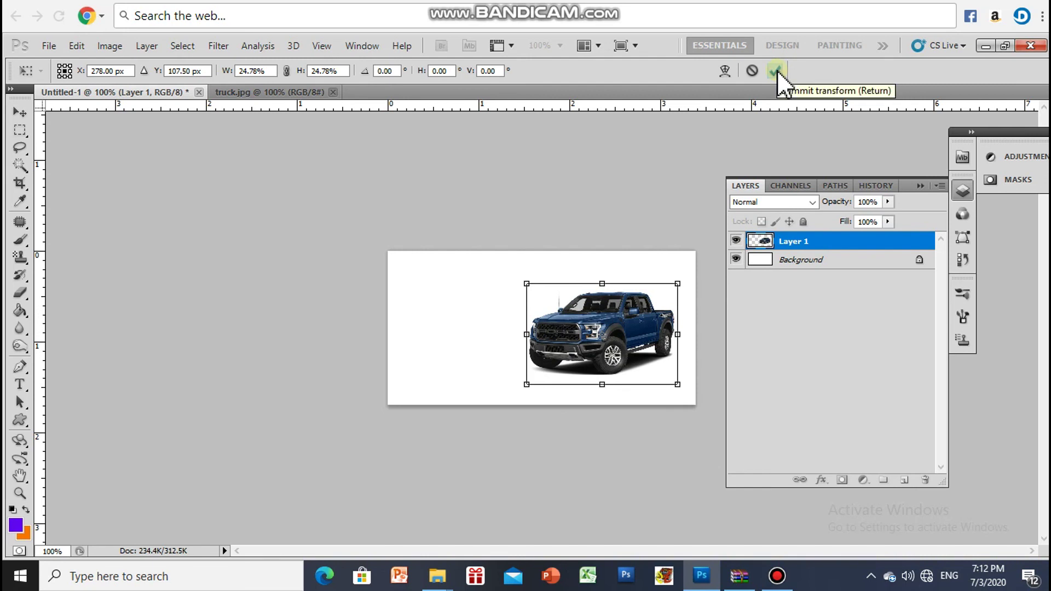
{"action": "left_click", "coordinate": [775, 71]}
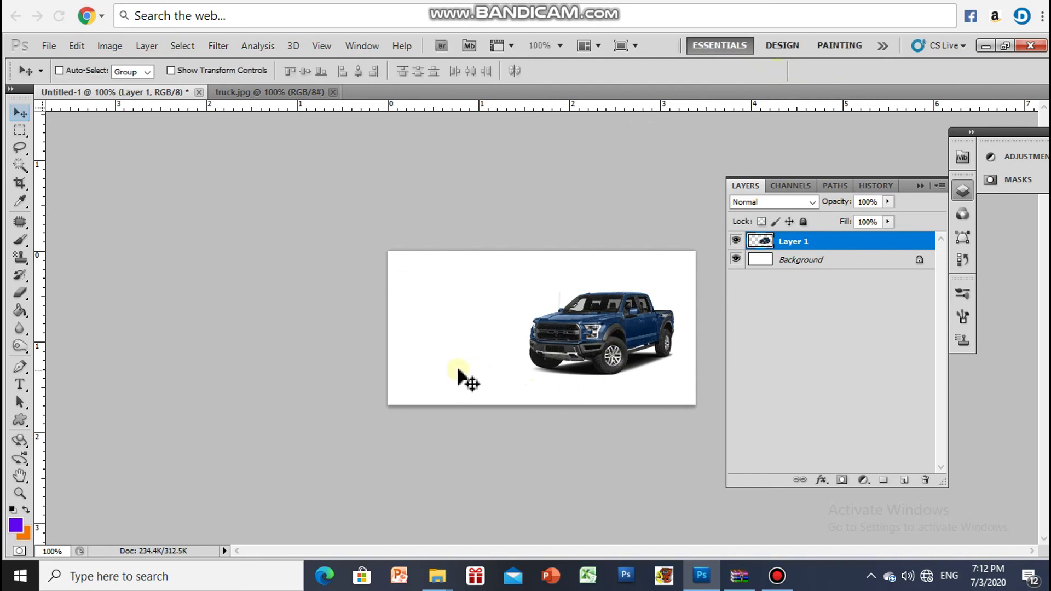
Browse the Edit, Image, File and Select menus, then quit Photoshop to raise the save prompt.
{"action": "left_click", "coordinate": [46, 45]}
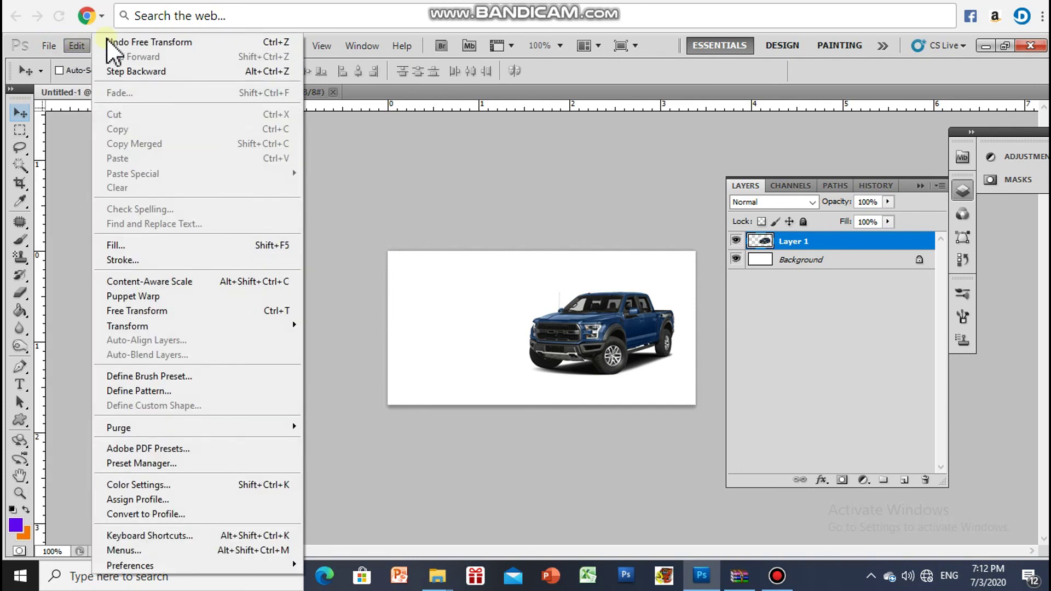
{"action": "left_click", "coordinate": [401, 45]}
{"action": "left_click", "coordinate": [321, 45]}
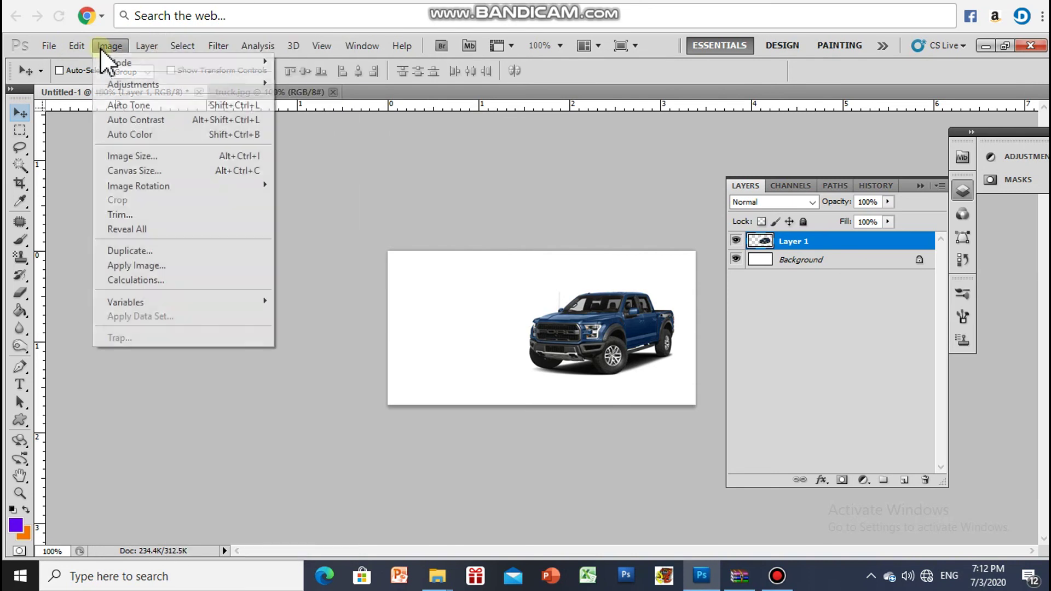
{"action": "key", "text": "Escape"}
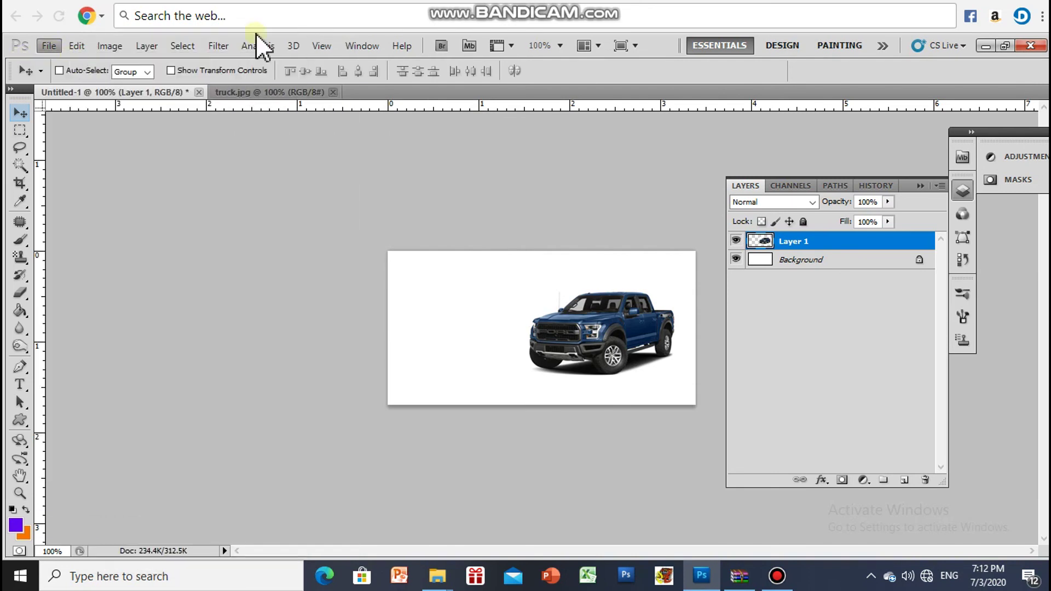
{"action": "left_click", "coordinate": [321, 45]}
{"action": "mouse_move", "coordinate": [182, 45]}
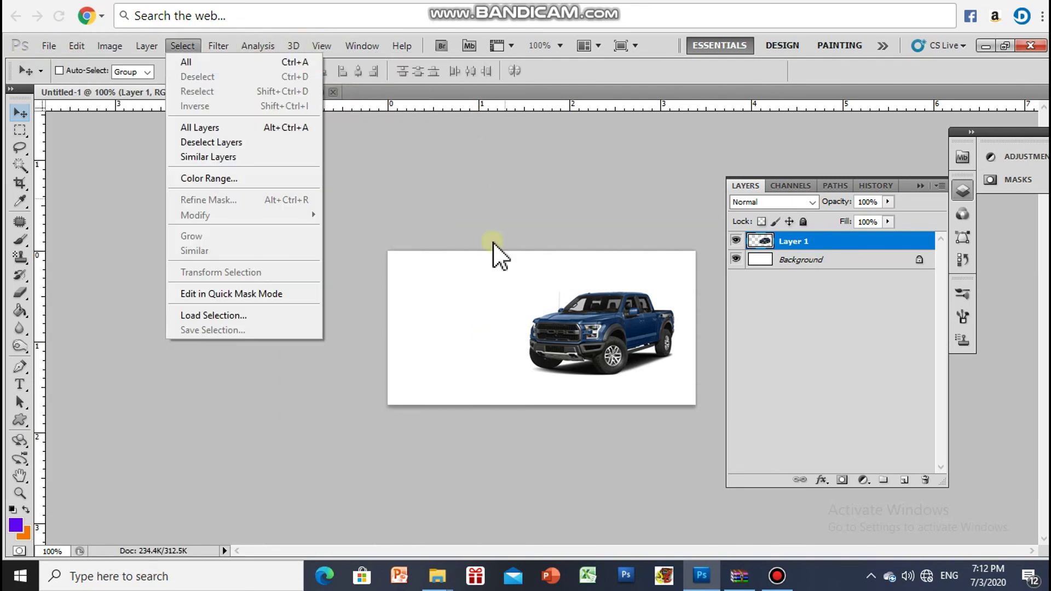
{"action": "left_click", "coordinate": [502, 197]}
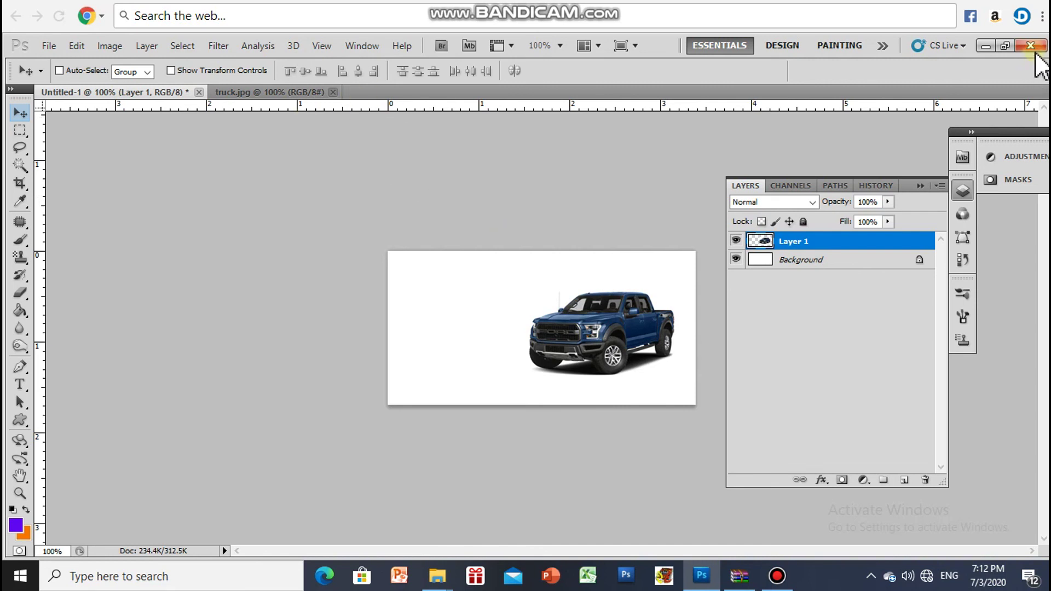
{"action": "left_click", "coordinate": [1031, 45]}
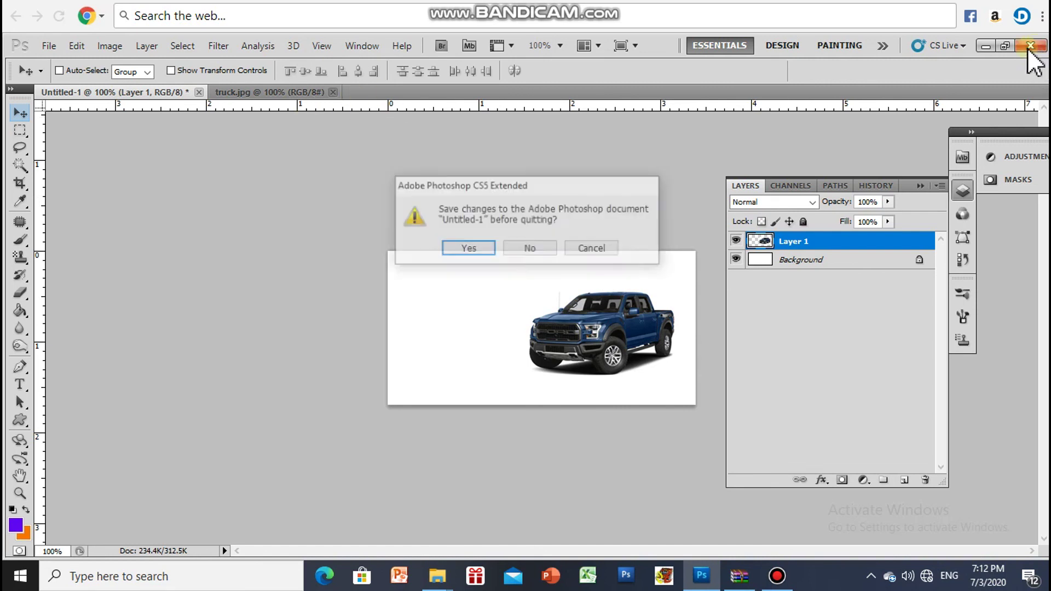